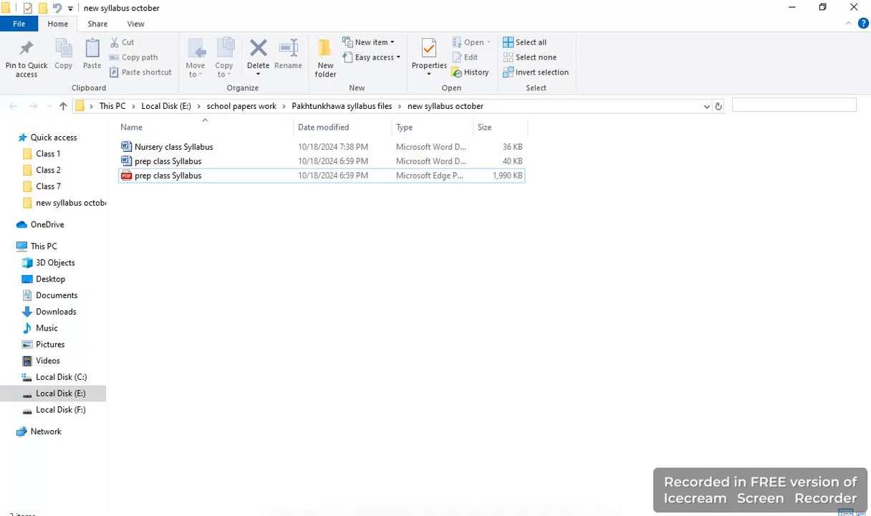
Paste the prepared questions Q1 to Q7, from "Observe the object" to "Every second Number is Missing", into the empty Maths Written row.
{"action": "left_click", "coordinate": [594, 242]}
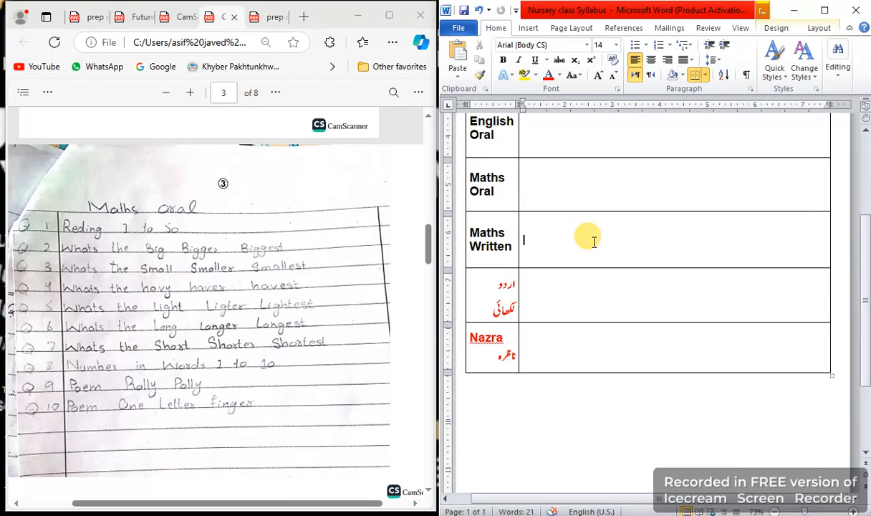
{"action": "type", "text": "Q1: Observe the object and write heavy besides the given picture and colour with Red. Pg # 28,29 Q2:  Observe the picture and write Light beside the light object and colours with Blue Pg # 31, 32. Q3: Write smooth or Rough on the blank Pg # 33 Q4: Connect the dots from 1 to 18 and complete the picture. Q5: Count and write the number in the given spaces? Q6: Write down Hard and soft according to the given picture. Pg # 35, 36 Q7: Every second Number is Missing write the missing Number to show how you count upto. Pg # 78"}
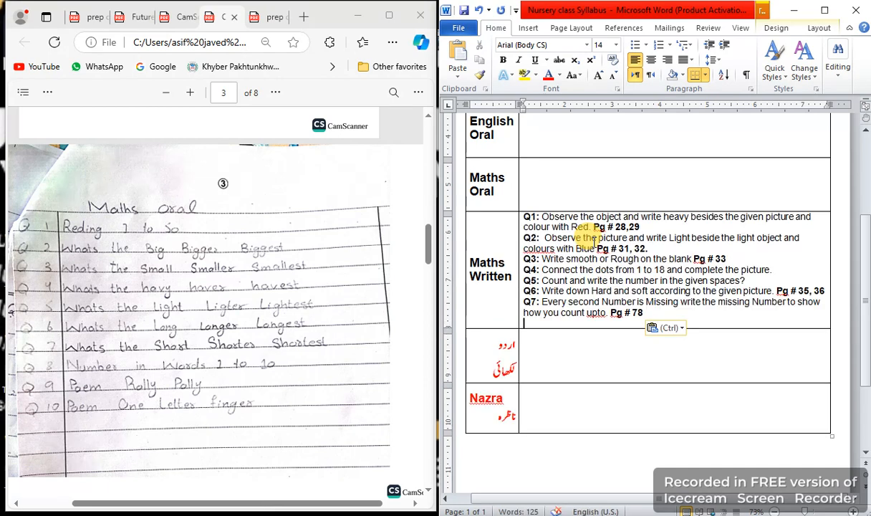
Enter the first Maths Oral question with a bold "Q1:" label and the regular text "Reading 1 to 50".
{"action": "key", "text": "Up"}
{"action": "key", "text": "Up"}
{"action": "key", "text": "Up"}
{"action": "key", "text": "Up"}
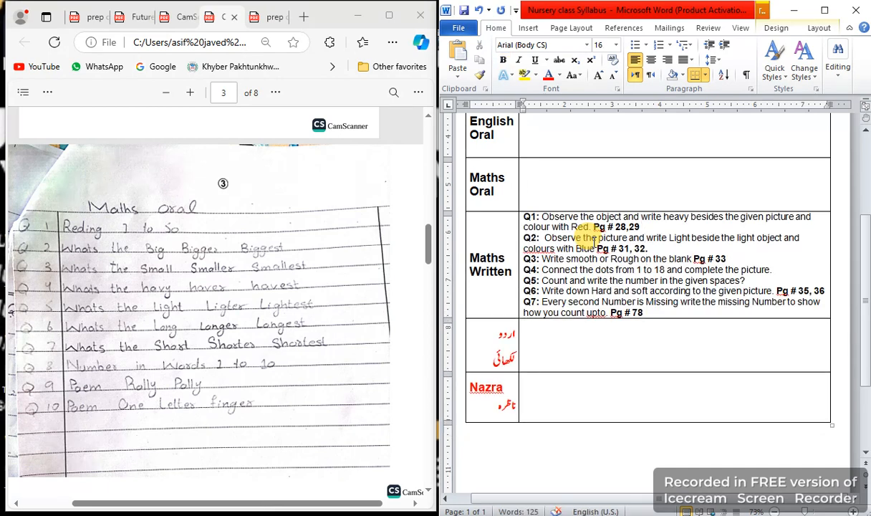
{"action": "type", "text": "Q2:"}
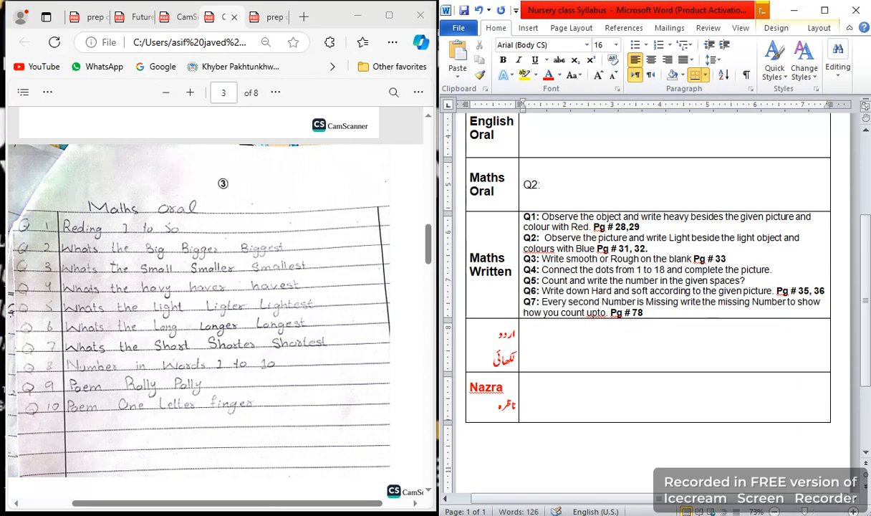
{"action": "key", "text": "BackSpace"}
{"action": "type", "text": "1:"}
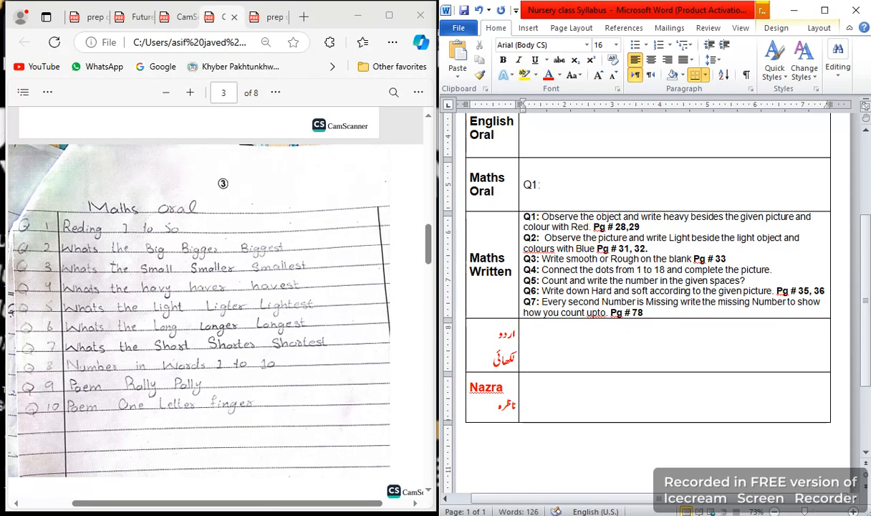
{"action": "key", "text": "shift+Home"}
{"action": "key", "text": "ctrl+b"}
{"action": "key", "text": "Right"}
{"action": "key", "text": "ctrl+b"}
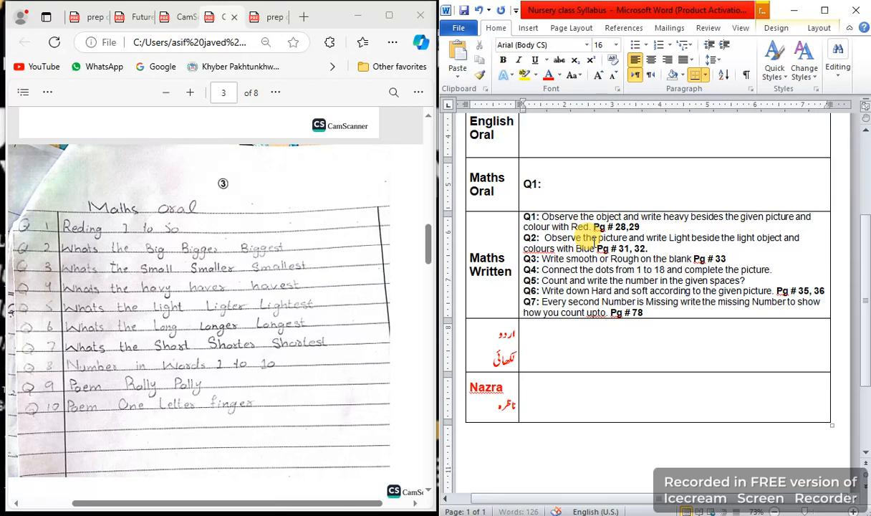
{"action": "type", "text": "Reading 1"}
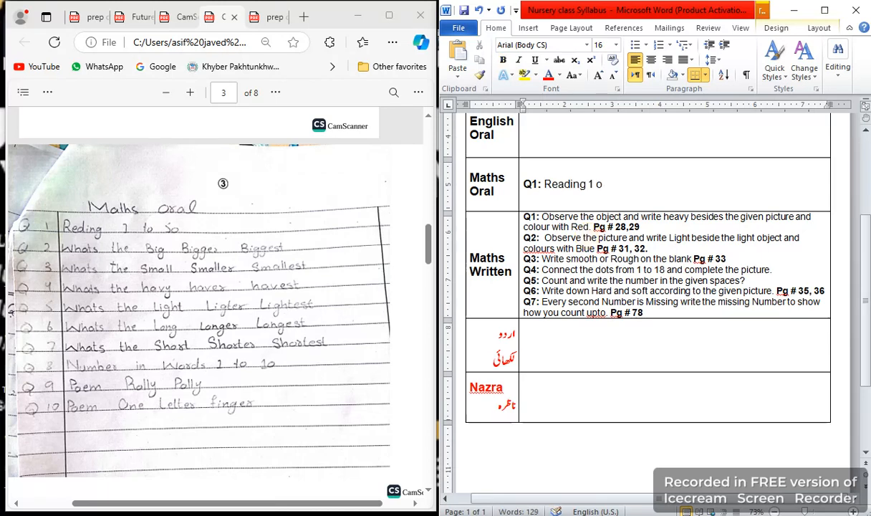
{"action": "type", "text": " to 50"}
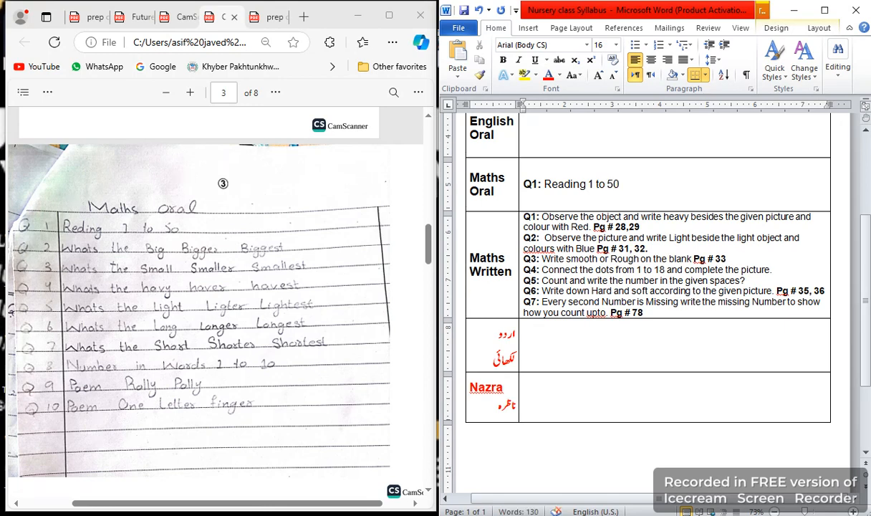
Add the second Maths Oral question on the same line, with a bold "Q2:" label and "Whats the Big, Bigger ,Biggest.", ending with a line break.
{"action": "type", "text": ",  Q2:"}
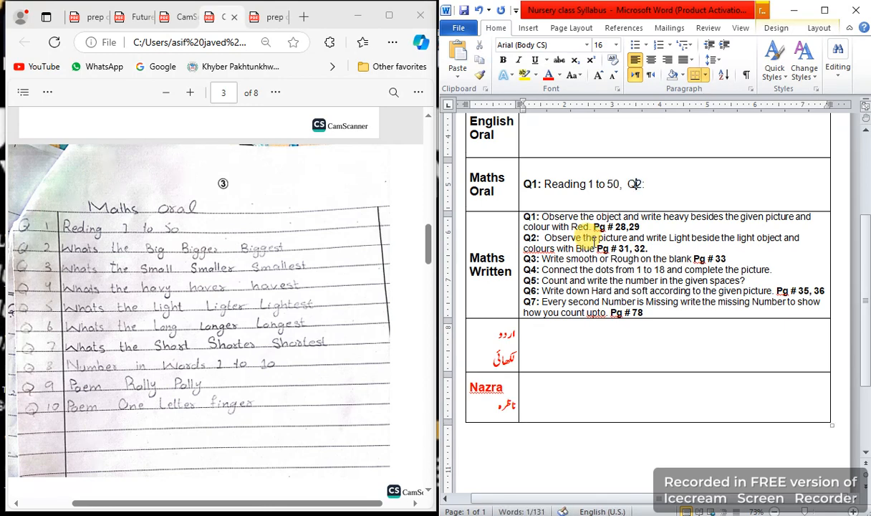
{"action": "left_click_drag", "start_coordinate": [628, 184], "coordinate": [646, 184]}
{"action": "key", "text": "ctrl+b"}
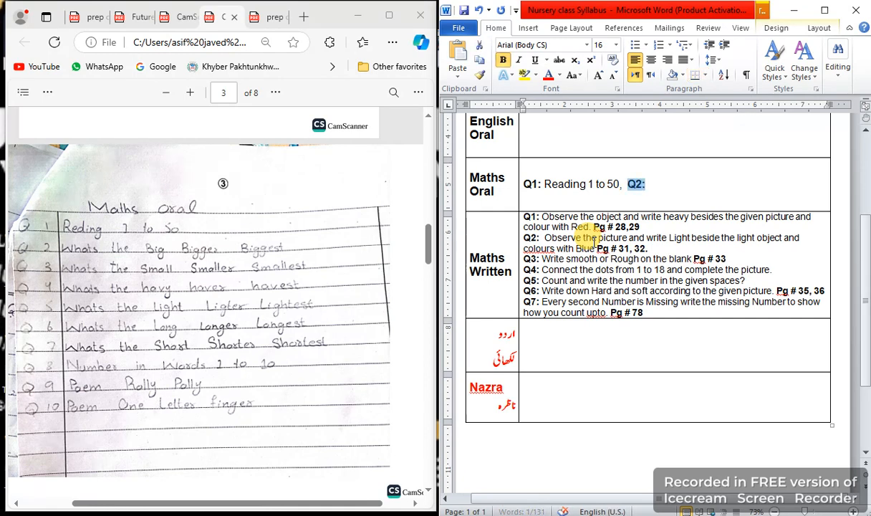
{"action": "key", "text": "Right"}
{"action": "key", "text": "ctrl+b"}
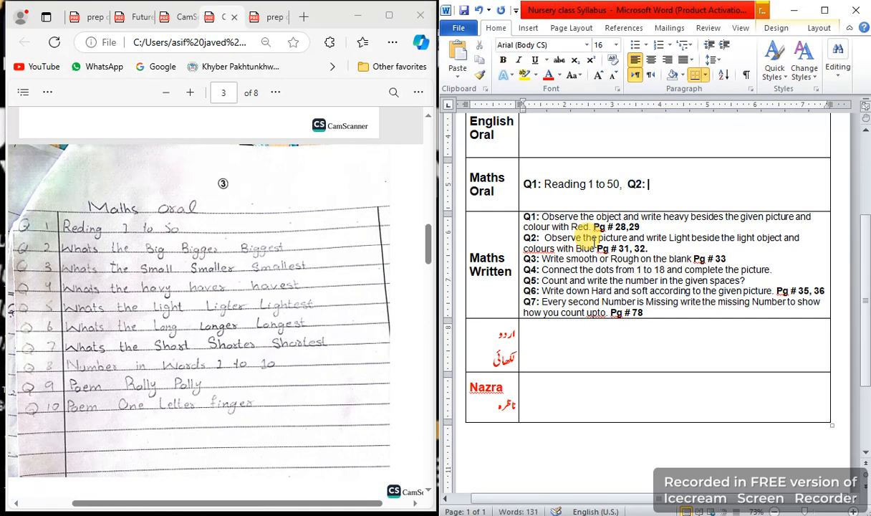
{"action": "type", "text": "Whats the"}
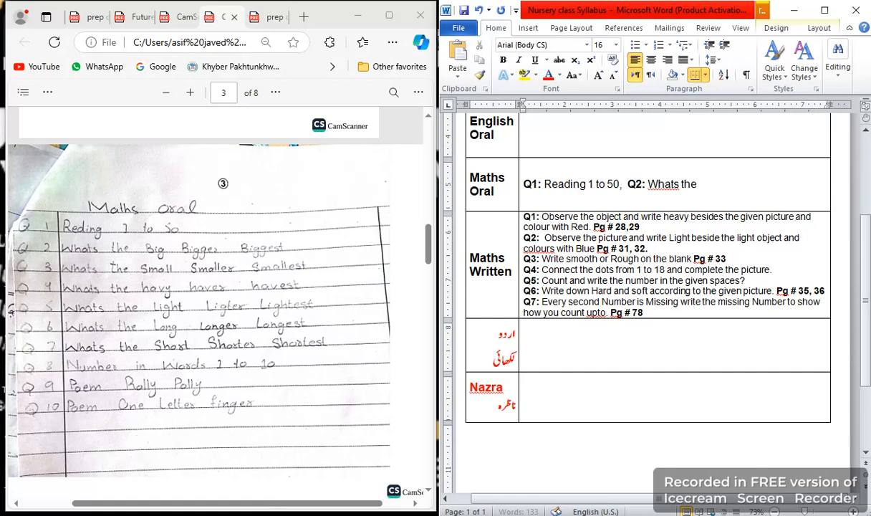
{"action": "type", "text": " Big, "}
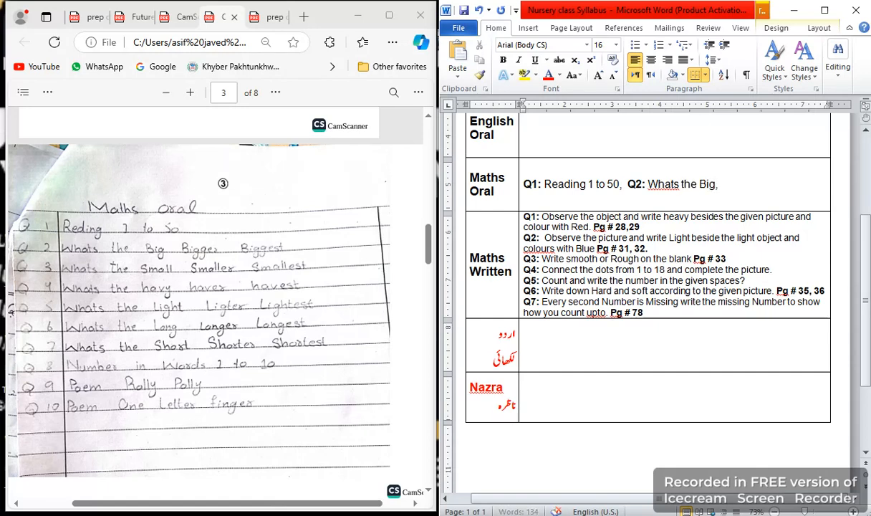
{"action": "type", "text": "Bigger ,"}
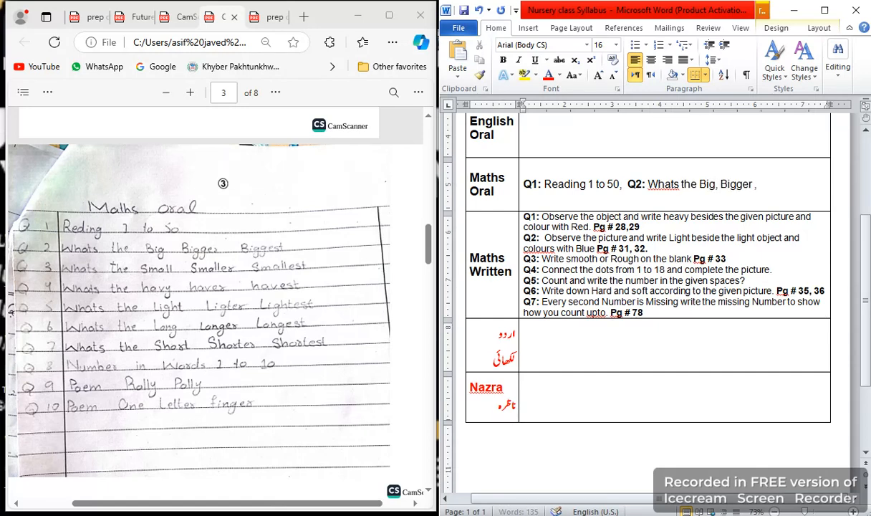
{"action": "type", "text": "Biggest."}
{"action": "key", "text": "Return"}
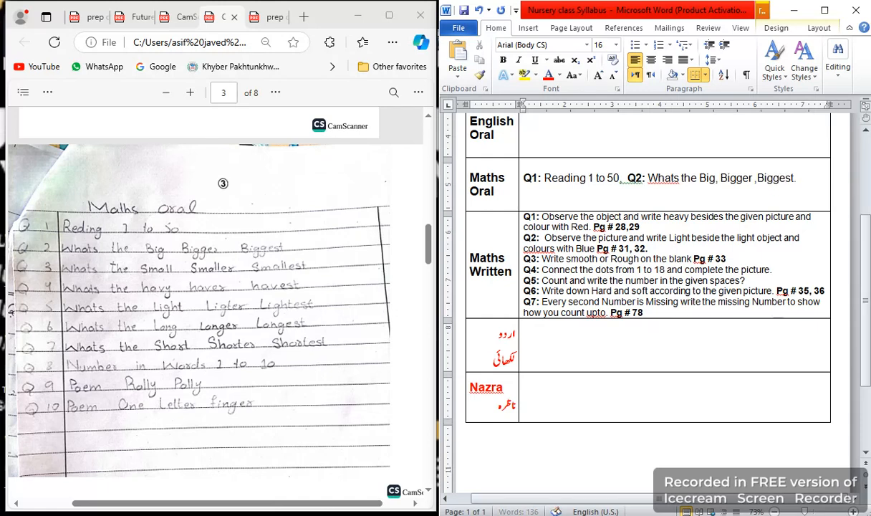
Enter the third Maths Oral question with a bold "Q3:" label and the text "What's the small , Smaller , Smallest".
{"action": "type", "text": "Q3:"}
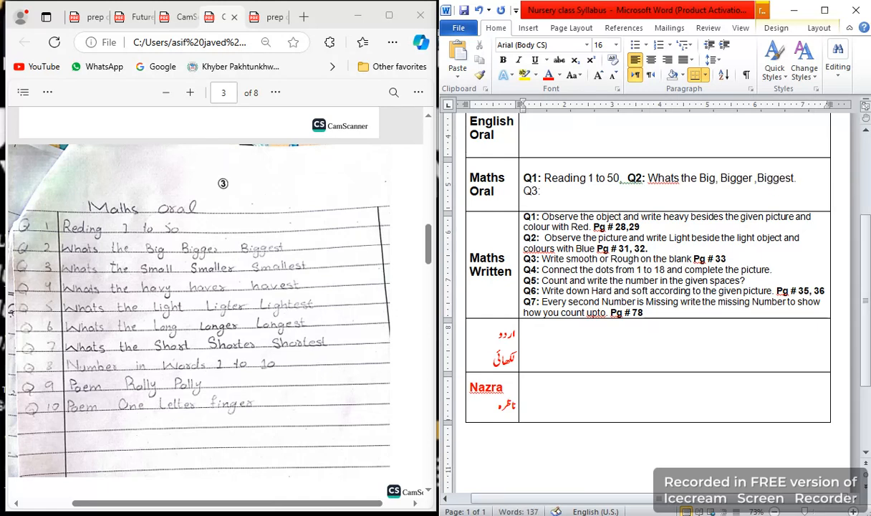
{"action": "key", "text": "shift+Home"}
{"action": "key", "text": "ctrl+b"}
{"action": "key", "text": "Right"}
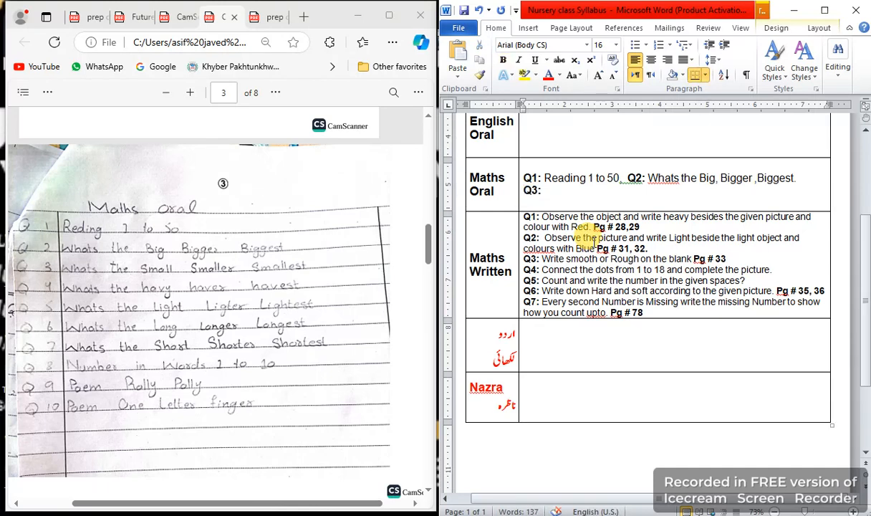
{"action": "type", "text": "What"}
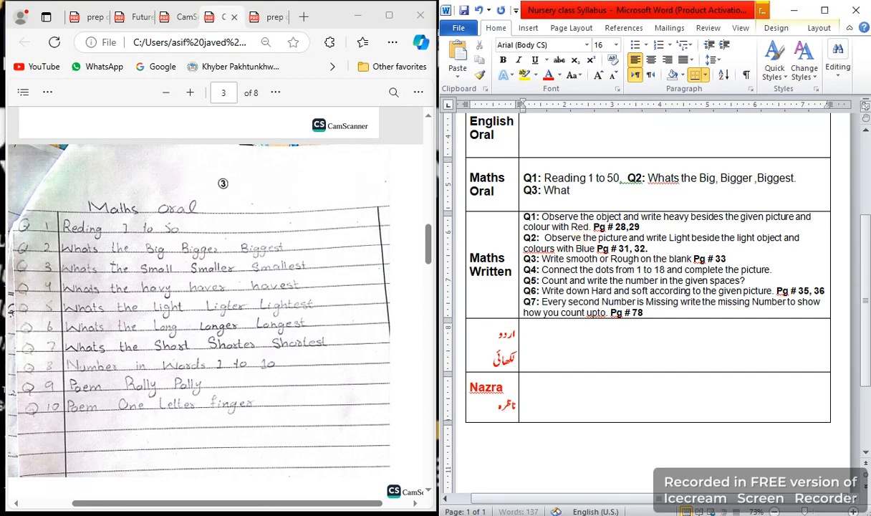
{"action": "type", "text": "'s the small s"}
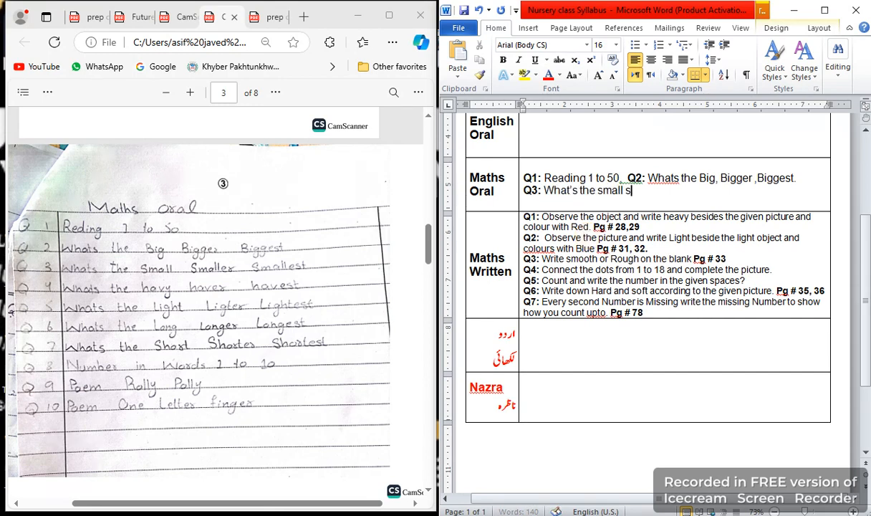
{"action": "type", "text": "m"}
{"action": "key", "text": "BackSpace"}
{"action": "key", "text": "BackSpace"}
{"action": "type", "text": ", Smaller , S"}
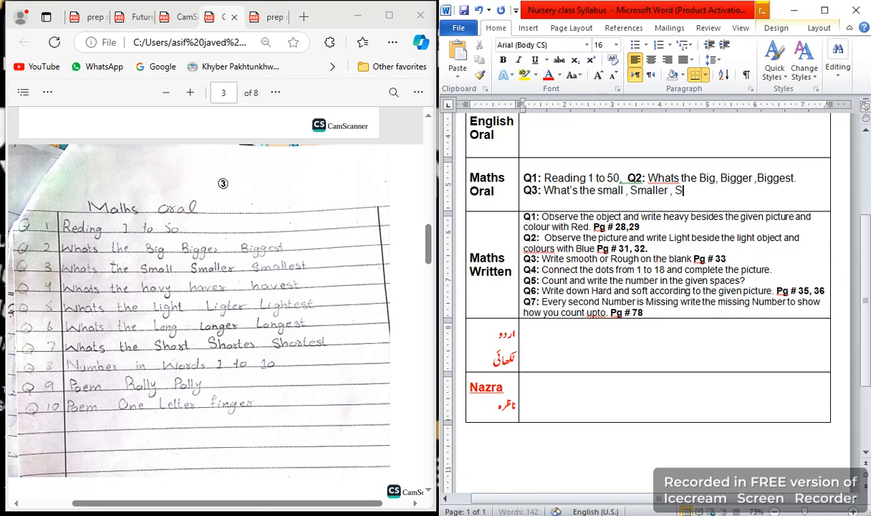
{"action": "type", "text": "mallest"}
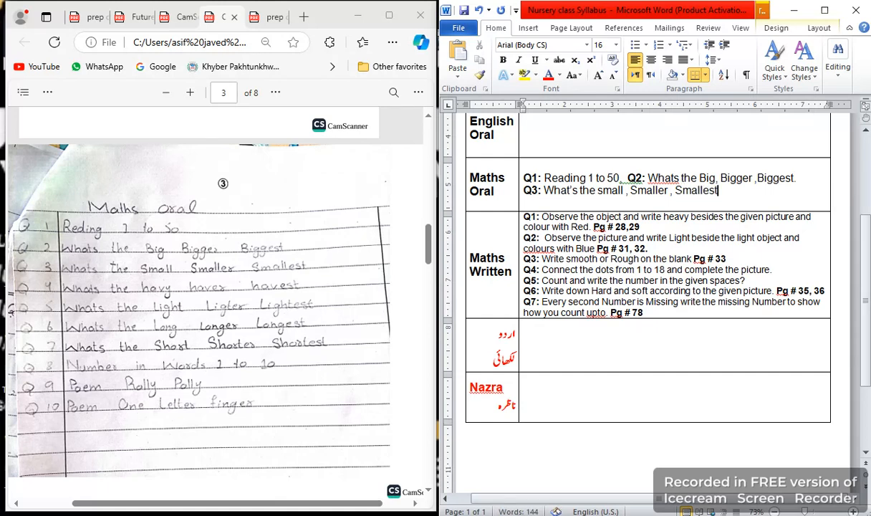
Capitalise the word "small" in the Q3 question so it reads "Small".
{"action": "key", "text": "Left"}
{"action": "key", "text": "Left"}
{"action": "key", "text": "Left"}
{"action": "key", "text": "Left"}
{"action": "key", "text": "Left"}
{"action": "key", "text": "Left"}
{"action": "key", "text": "Left"}
{"action": "key", "text": "Left"}
{"action": "key", "text": "Left"}
{"action": "key", "text": "Left"}
{"action": "key", "text": "Left"}
{"action": "key", "text": "Left"}
{"action": "key", "text": "Left"}
{"action": "key", "text": "Left"}
{"action": "key", "text": "Left"}
{"action": "key", "text": "Left"}
{"action": "key", "text": "Left"}
{"action": "key", "text": "Left"}
{"action": "key", "text": "Left"}
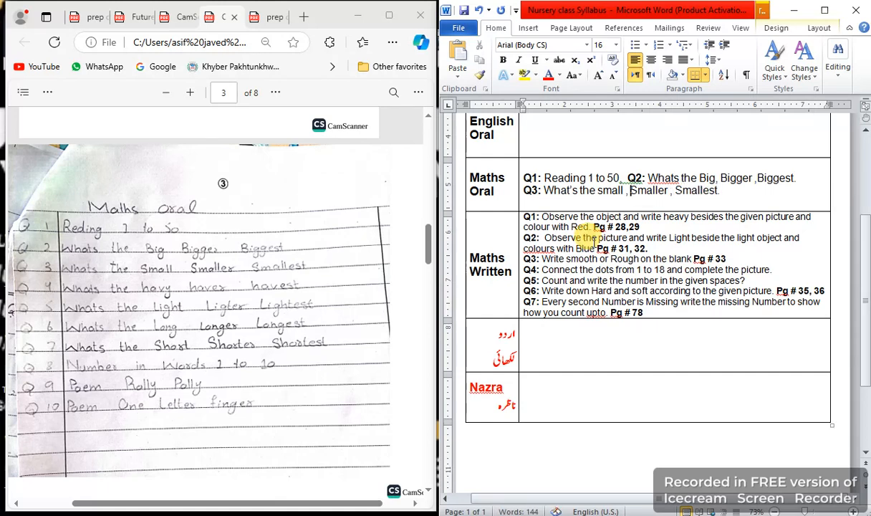
{"action": "key", "text": "Delete"}
{"action": "type", "text": "S"}
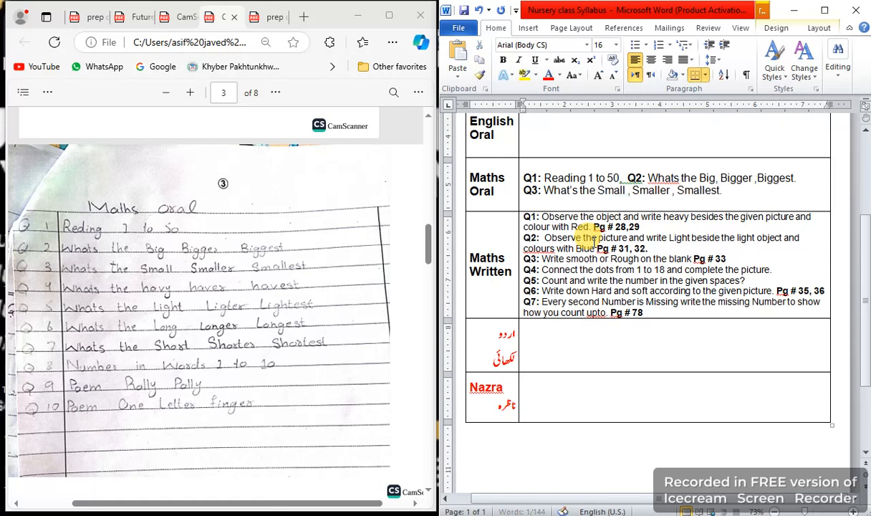
Add a bold "Q4:" label after the Q3 question in the Maths Oral row.
{"action": "key", "text": "End"}
{"action": "type", "text": "Q"}
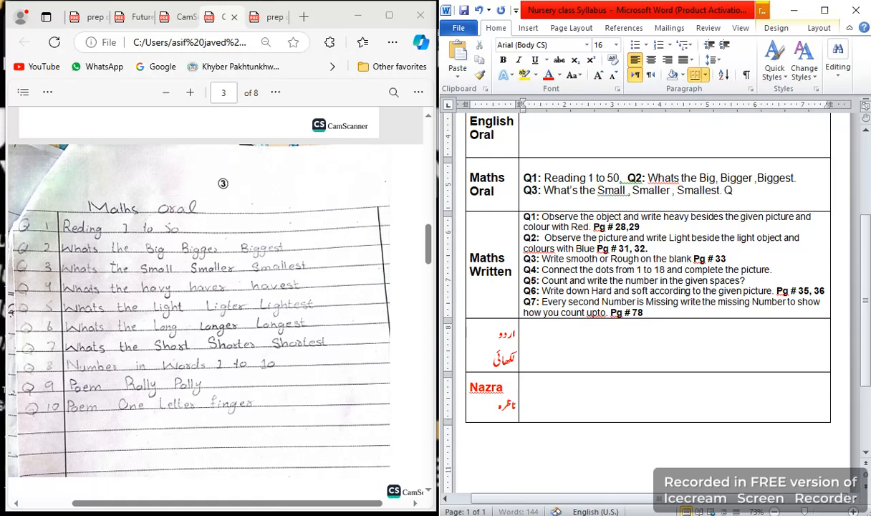
{"action": "type", "text": "4"}
{"action": "key", "text": "shift+Left"}
{"action": "key", "text": "shift+Left"}
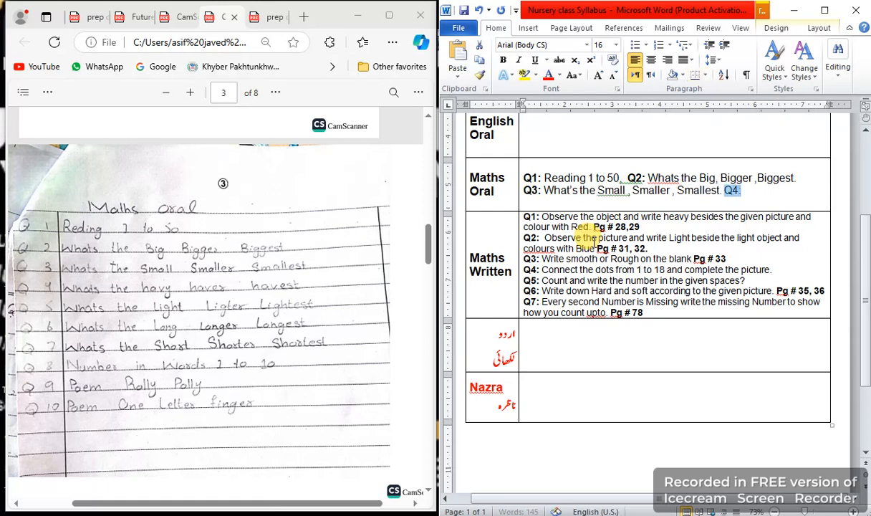
{"action": "key", "text": "ctrl+b"}
{"action": "key", "text": "End"}
{"action": "type", "text": ":"}
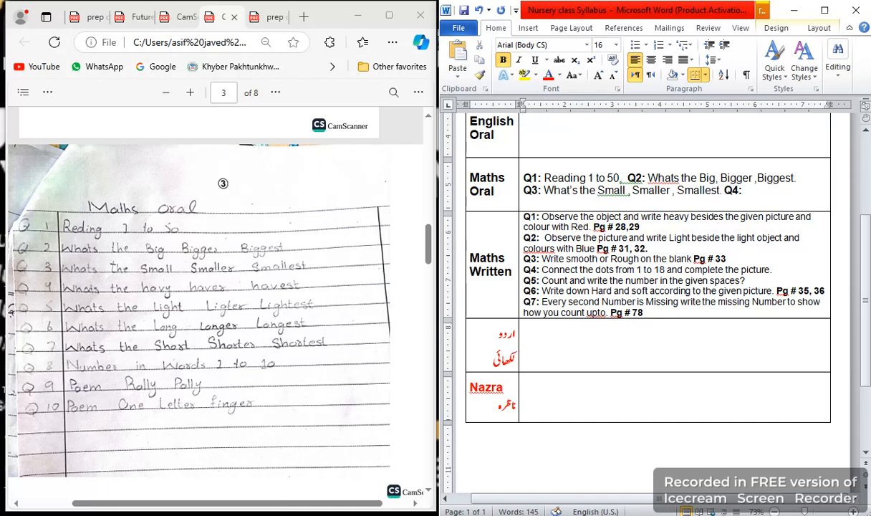
Write the Q4 question in regular type as "Whats the heavy , heavier , haviest.".
{"action": "type", "text": " Wh"}
{"action": "key", "text": "BackSpace"}
{"action": "key", "text": "BackSpace"}
{"action": "key", "text": "BackSpace"}
{"action": "key", "text": "BackSpace"}
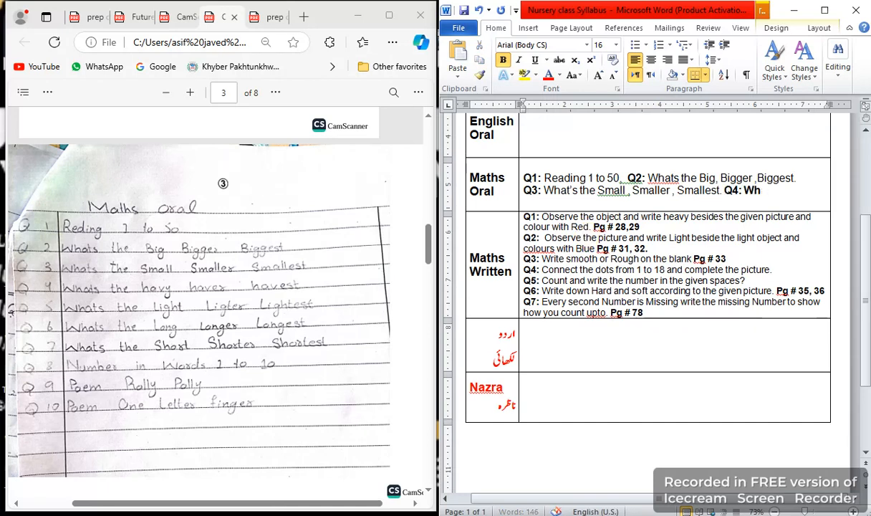
{"action": "type", "text": "Wha"}
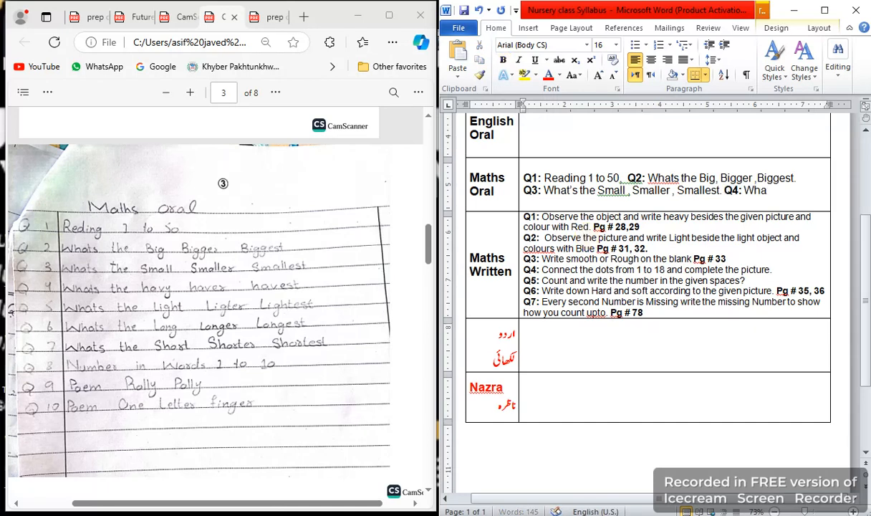
{"action": "type", "text": "ts the ha"}
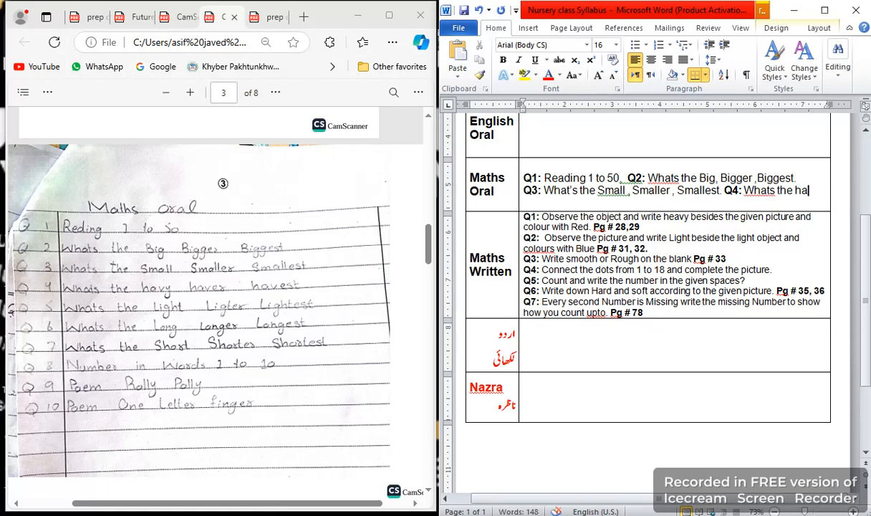
{"action": "key", "text": "BackSpace"}
{"action": "type", "text": "eavy , hea"}
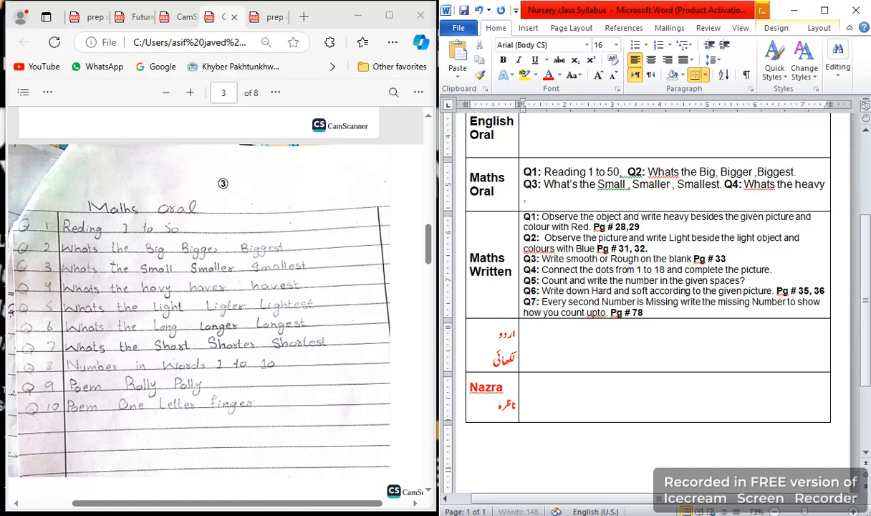
{"action": "key", "text": "BackSpace"}
{"action": "type", "text": "eavies"}
{"action": "key", "text": "BackSpace"}
{"action": "type", "text": "r , Ha"}
{"action": "key", "text": "BackSpace"}
{"action": "key", "text": "BackSpace"}
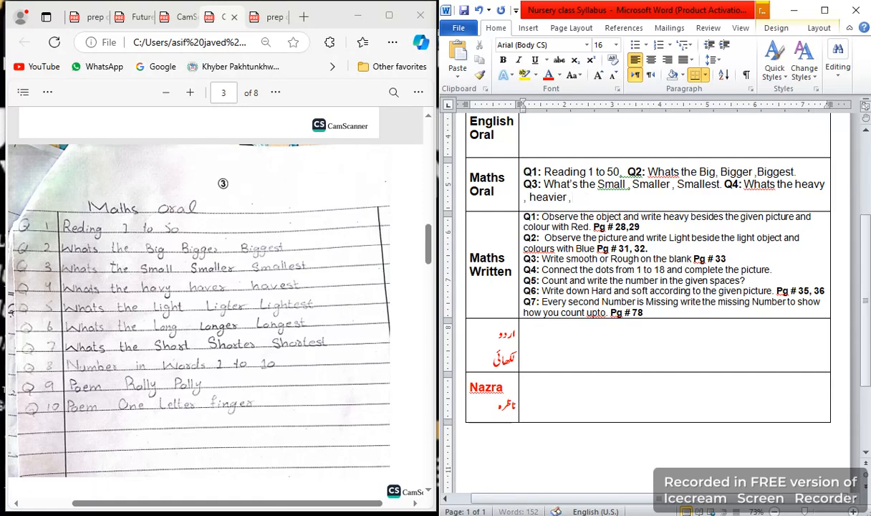
{"action": "type", "text": "haviest."}
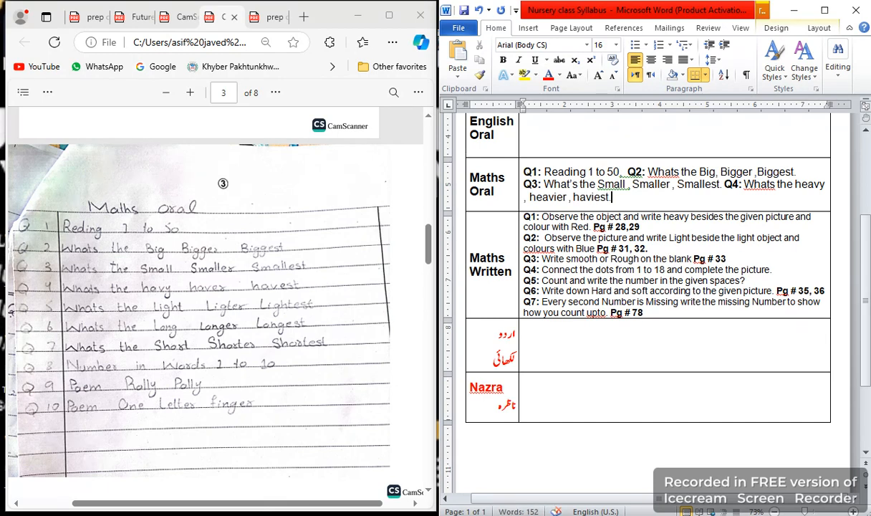
Put the Q4 question on its own line and start an empty line beneath it.
{"action": "left_click", "coordinate": [723, 185]}
{"action": "key", "text": "Return"}
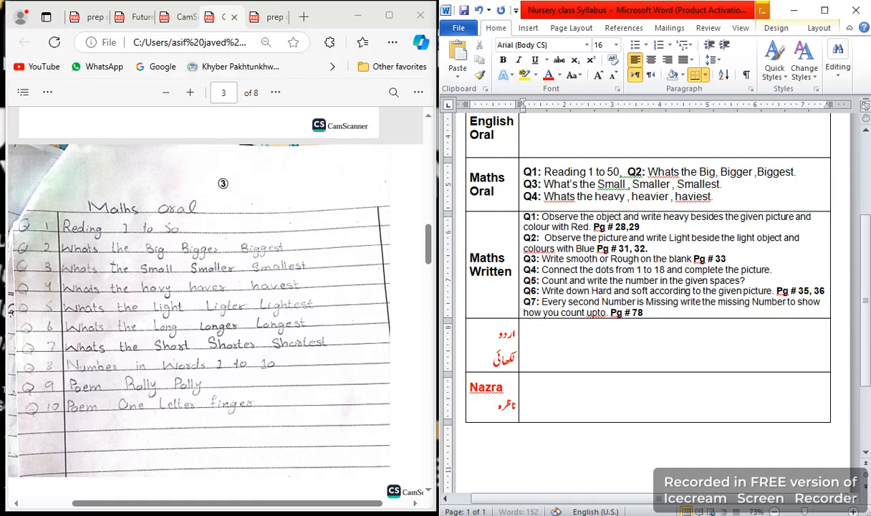
{"action": "left_click", "coordinate": [723, 196]}
{"action": "key", "text": "Return"}
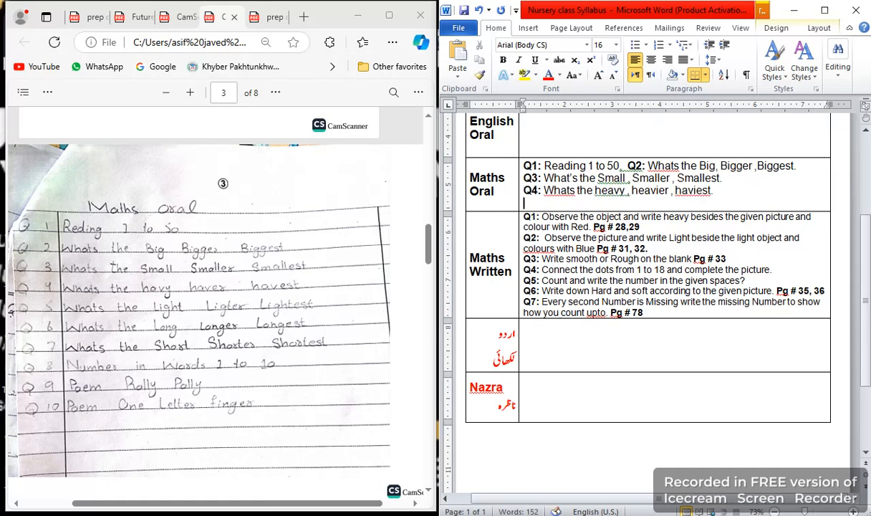
Reduce the font size of the Q1 to Q4 questions in the Maths Oral row to 14.
{"action": "key", "text": "shift+Up"}
{"action": "key", "text": "shift+Up"}
{"action": "key", "text": "shift+Up"}
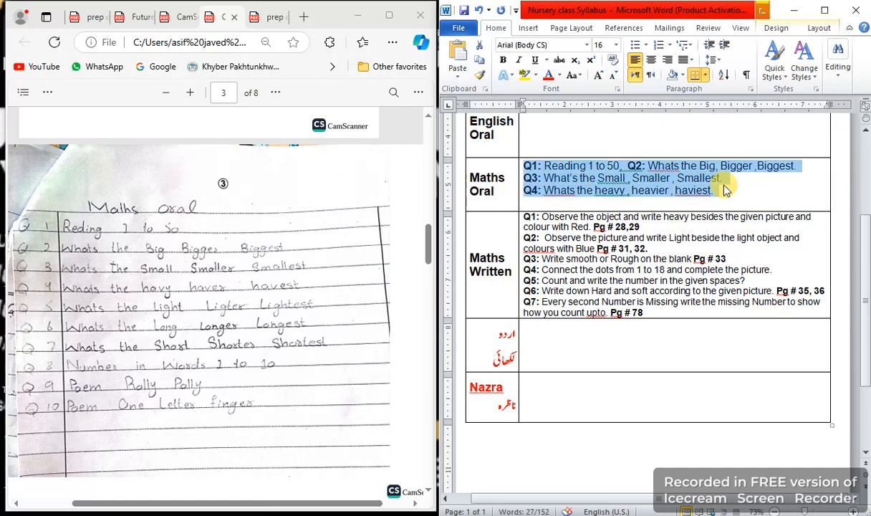
{"action": "left_click", "coordinate": [611, 84]}
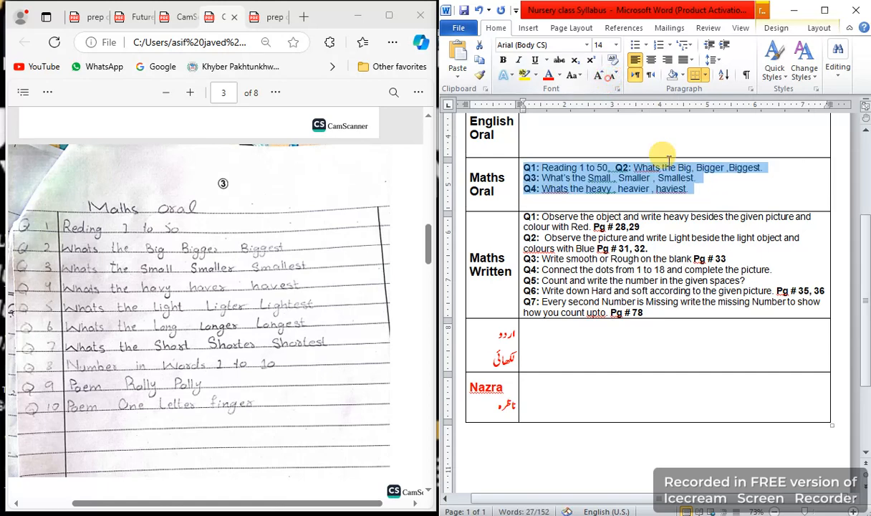
Widen the gap between Q1 and Q2 on the first line and insert an empty line after Q4.
{"action": "left_click", "coordinate": [614, 170]}
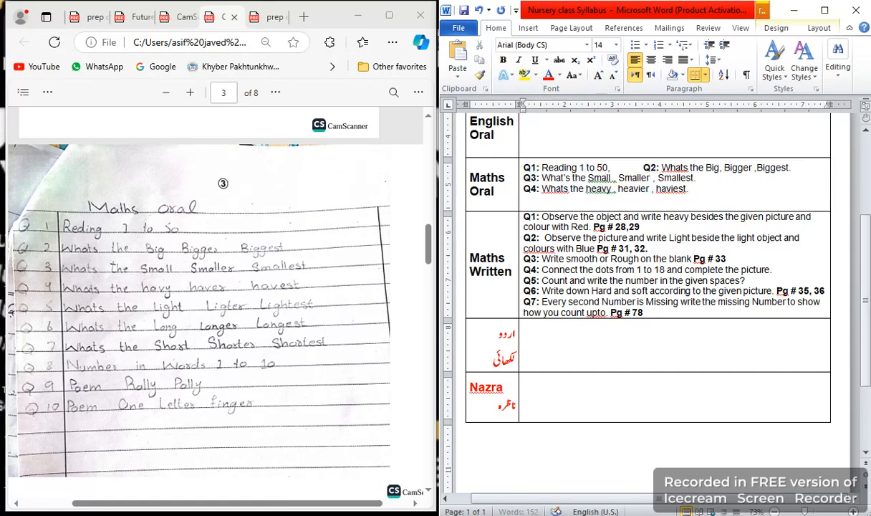
{"action": "left_click", "coordinate": [607, 188]}
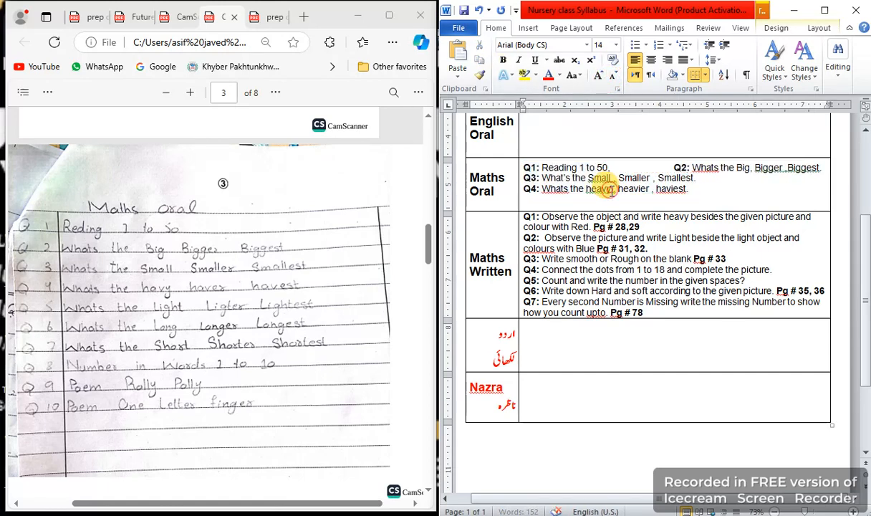
{"action": "key", "text": "Home"}
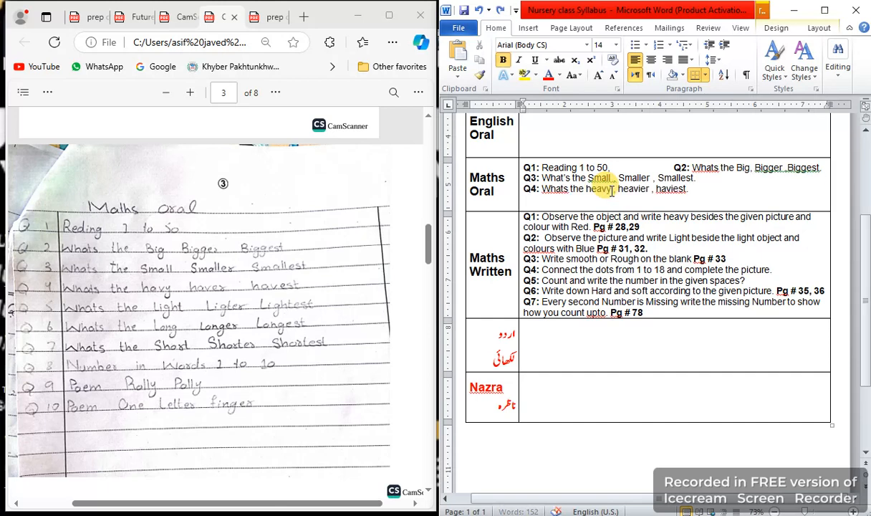
{"action": "key", "text": "End"}
{"action": "key", "text": "Return"}
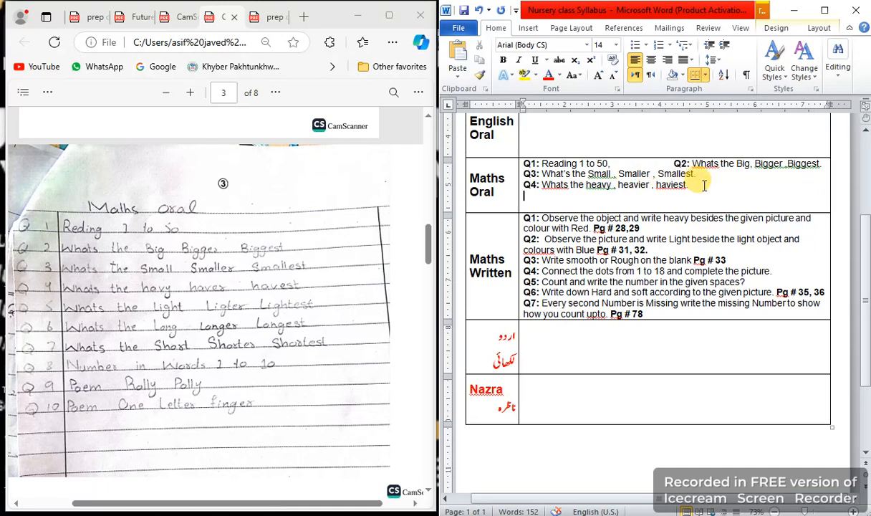
Reduce the font size of the Q1 to Q4 questions to 12.
{"action": "left_click_drag", "start_coordinate": [702, 185], "coordinate": [524, 162]}
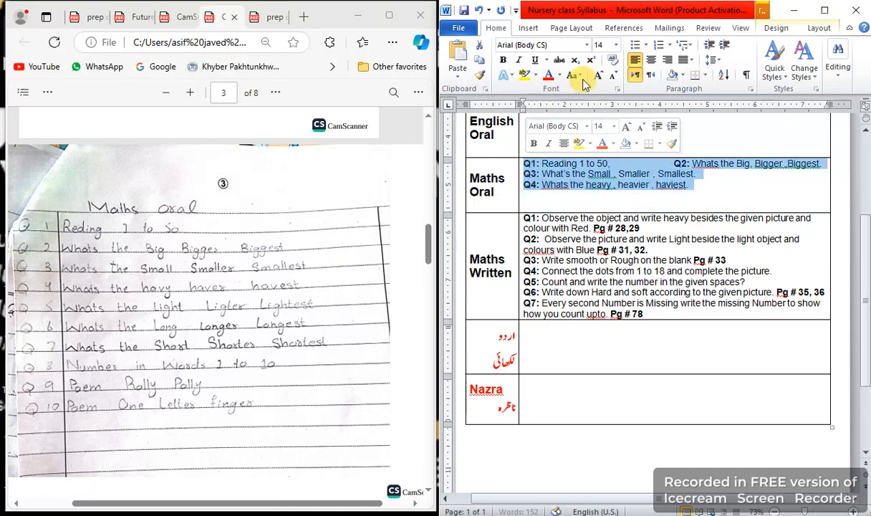
{"action": "left_click", "coordinate": [607, 75]}
{"action": "left_click", "coordinate": [613, 179]}
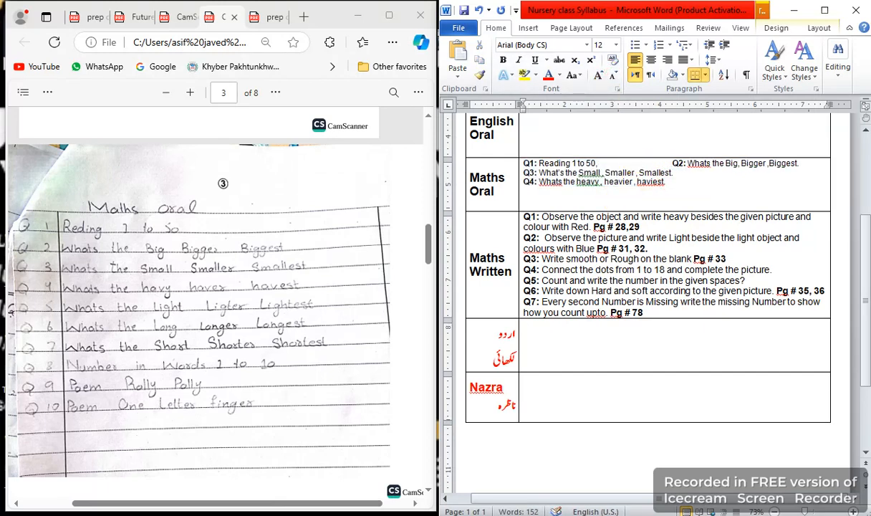
Bring the Q4 question up onto the Q3 line, lined up beneath Q2.
{"action": "left_click", "coordinate": [620, 184]}
{"action": "key", "text": "Home"}
{"action": "key", "text": "BackSpace"}
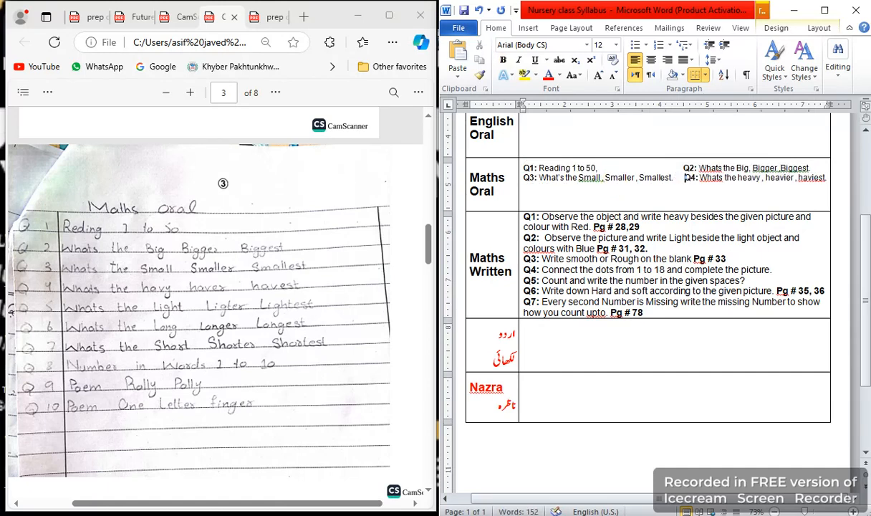
Start a new line with a bold "Q5:" label and begin its question in regular type with "What's the".
{"action": "key", "text": "End"}
{"action": "key", "text": "Return"}
{"action": "type", "text": "Q5:"}
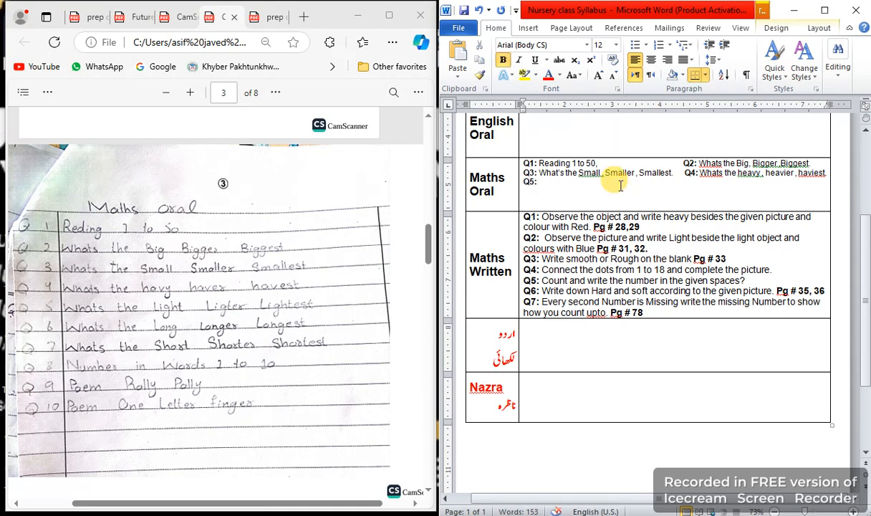
{"action": "key", "text": "ctrl+b"}
{"action": "type", "text": "What"}
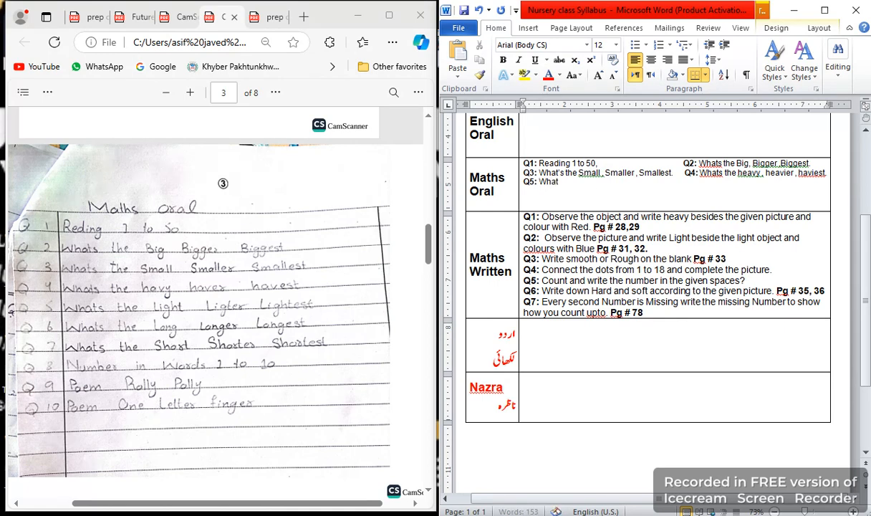
{"action": "type", "text": "s the"}
{"action": "left_click", "coordinate": [558, 182]}
{"action": "type", "text": "'"}
{"action": "key", "text": "Right"}
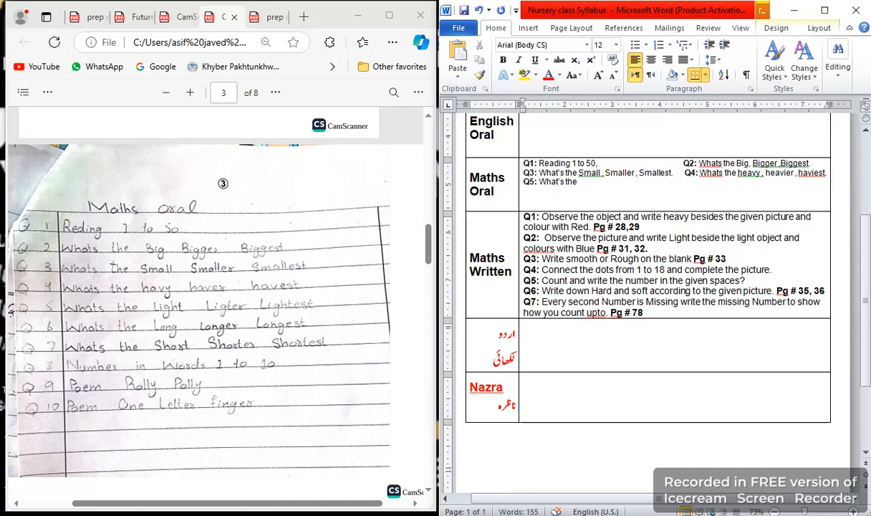
{"action": "type", "text": "the "}
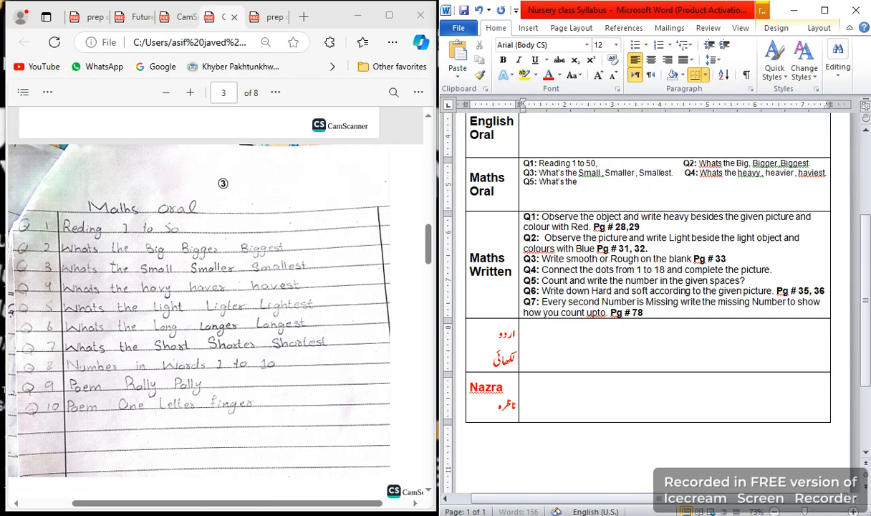
Complete the Q5 question with "Light , Lighter, Lightest." and add a spaced "Q6:" label after it.
{"action": "type", "text": "Light"}
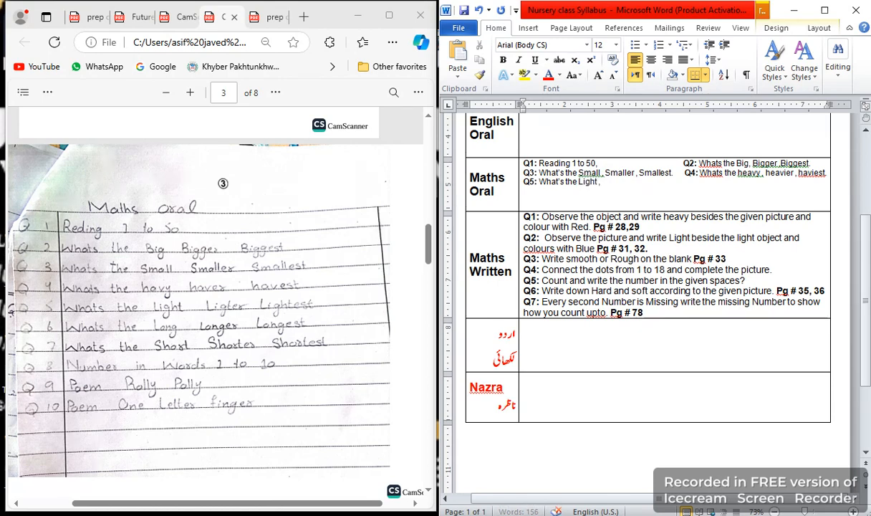
{"action": "type", "text": " , Ligh"}
{"action": "key", "text": "BackSpace"}
{"action": "type", "text": "t"}
{"action": "key", "text": "BackSpace"}
{"action": "key", "text": "BackSpace"}
{"action": "key", "text": "BackSpace"}
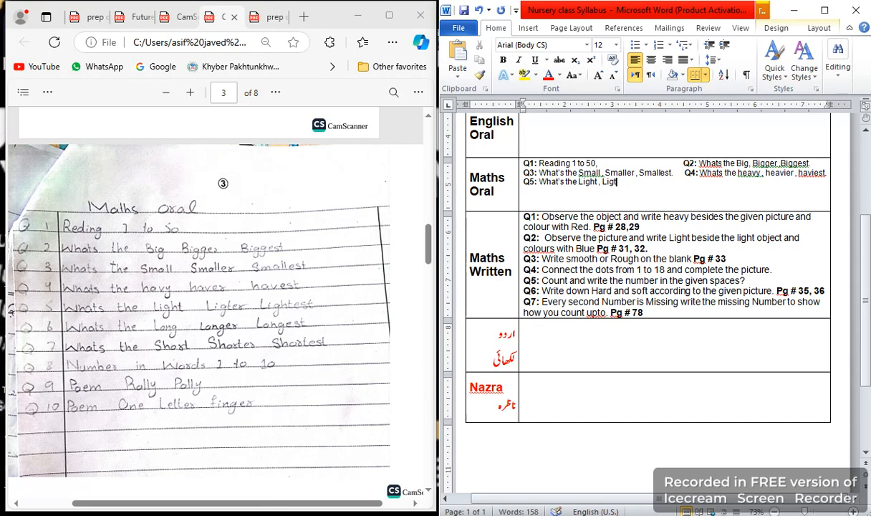
{"action": "type", "text": "hter, Lightes"}
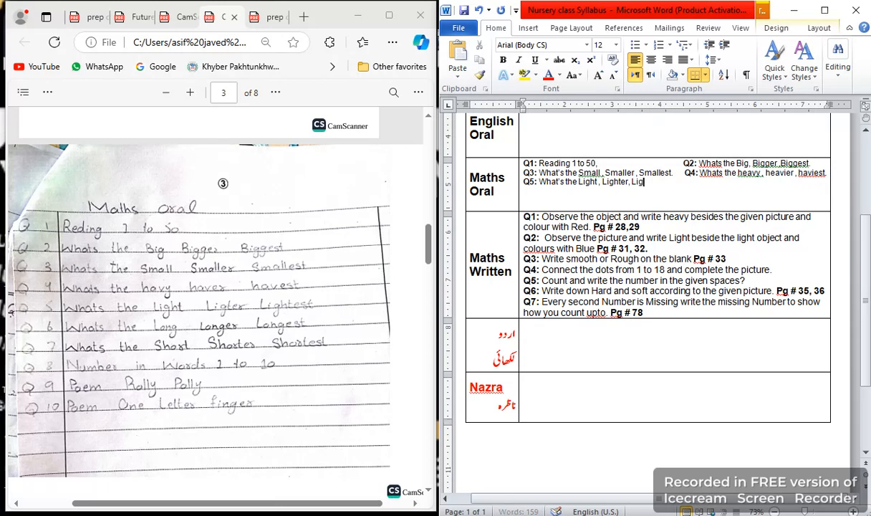
{"action": "type", "text": "t.      Q6:"}
Make the "Q6:" label bold and line it up beneath Q4.
{"action": "key", "text": "shift+Left"}
{"action": "key", "text": "shift+Left"}
{"action": "key", "text": "shift+Left"}
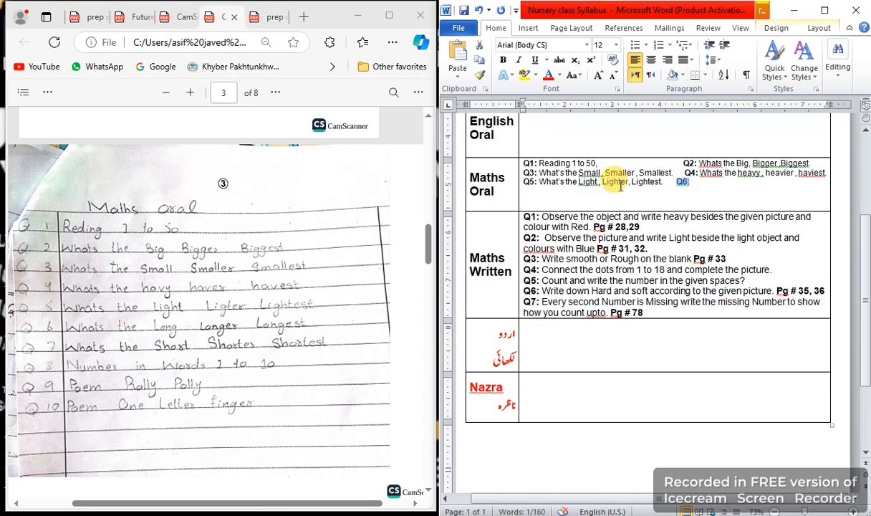
{"action": "key", "text": "ctrl+b"}
{"action": "key", "text": "Left"}
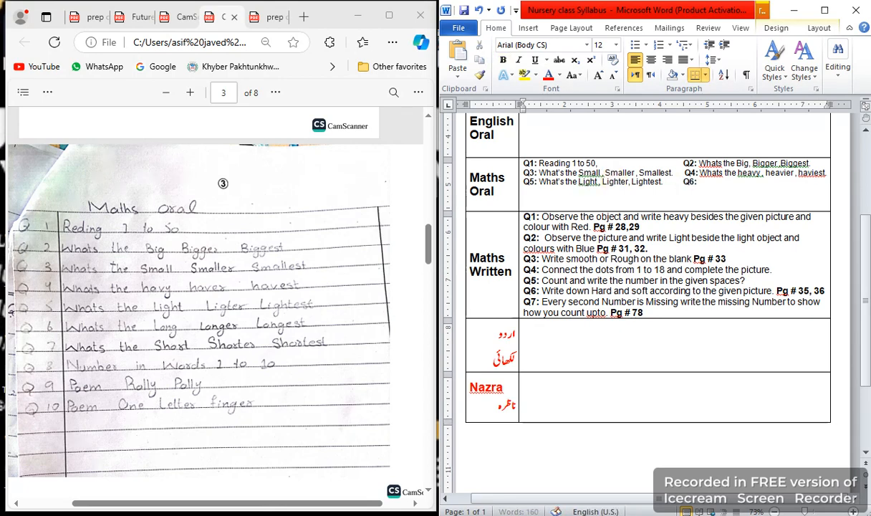
{"action": "key", "text": "BackSpace"}
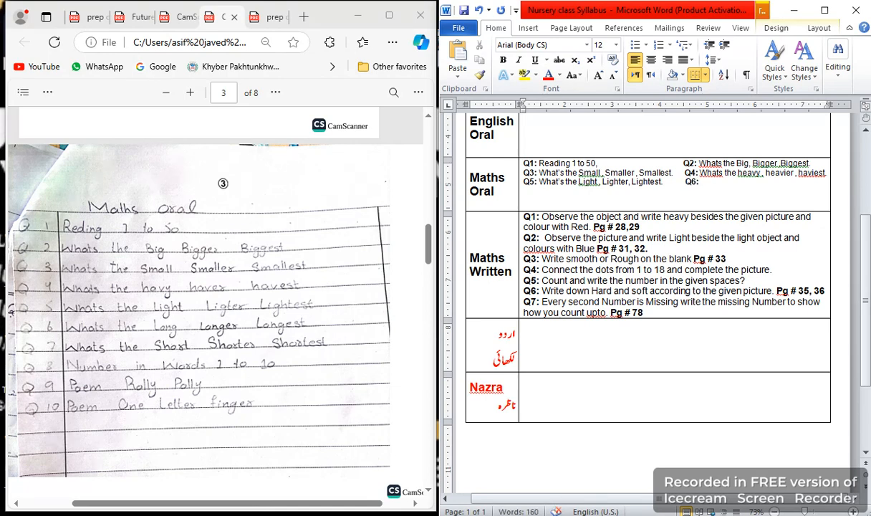
Write the Q6 question in regular type as "What's the Long , Longer, Longest.".
{"action": "key", "text": "End"}
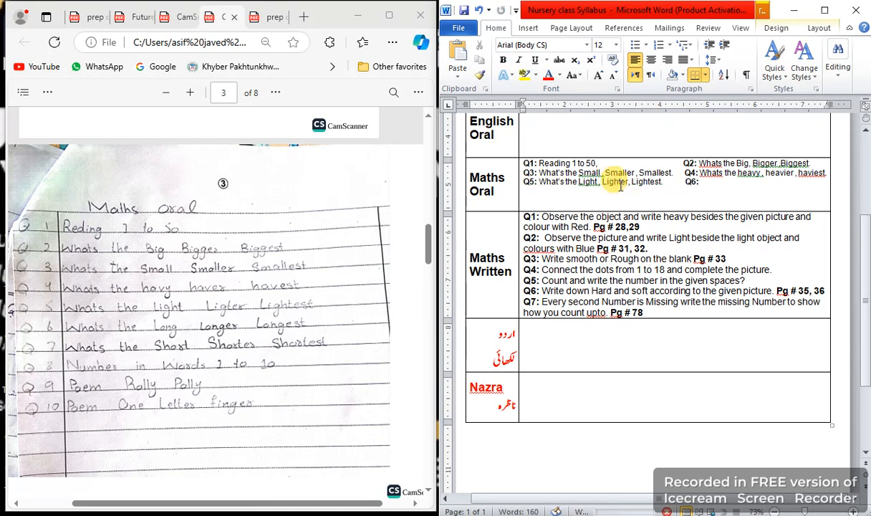
{"action": "type", "text": "What"}
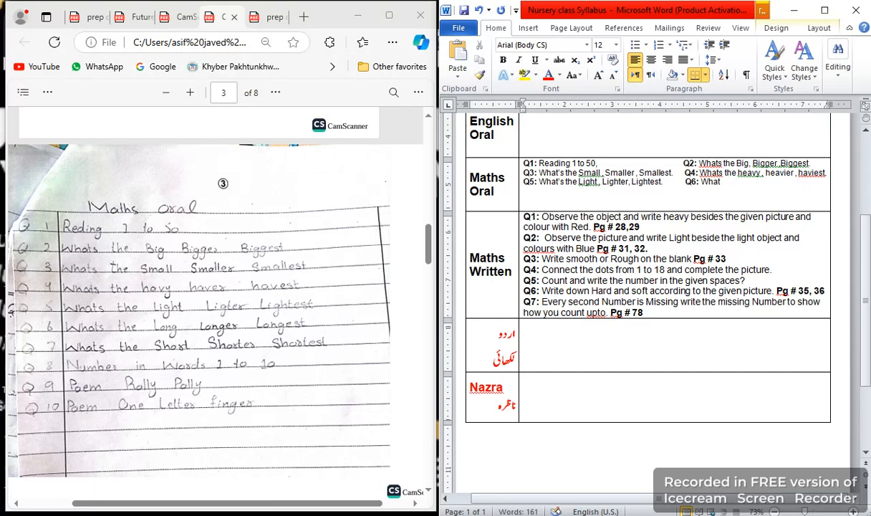
{"action": "type", "text": "'s the Long ,"}
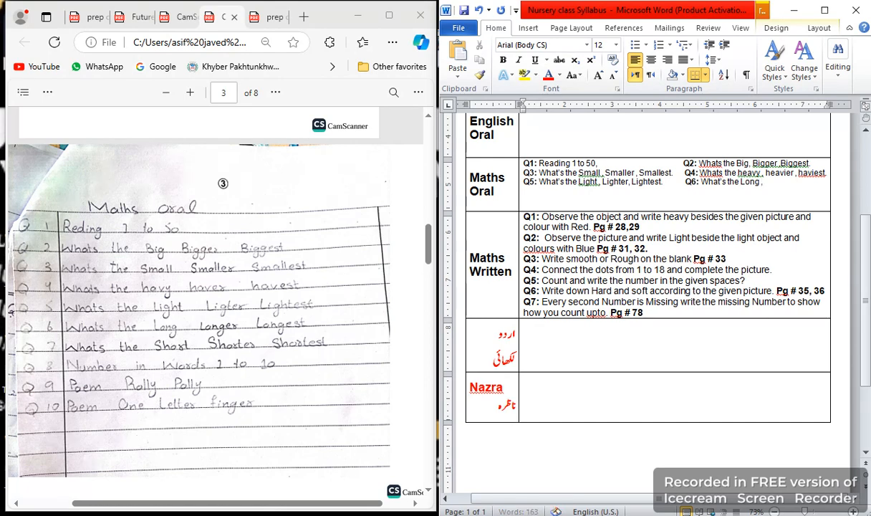
{"action": "type", "text": " Longer"}
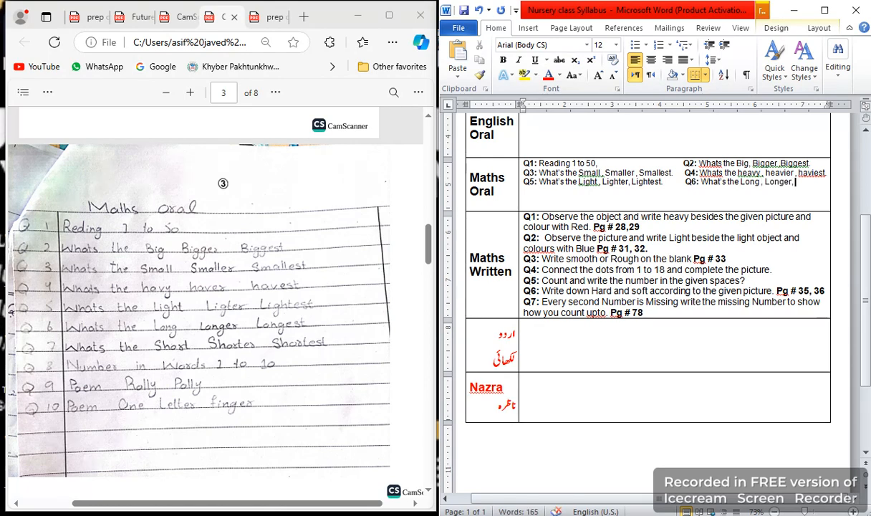
{"action": "type", "text": ", Longest"}
{"action": "type", "text": "."}
Add a bold "Q7:" label on a new line beneath Q5.
{"action": "key", "text": "Return"}
{"action": "type", "text": "Q7:"}
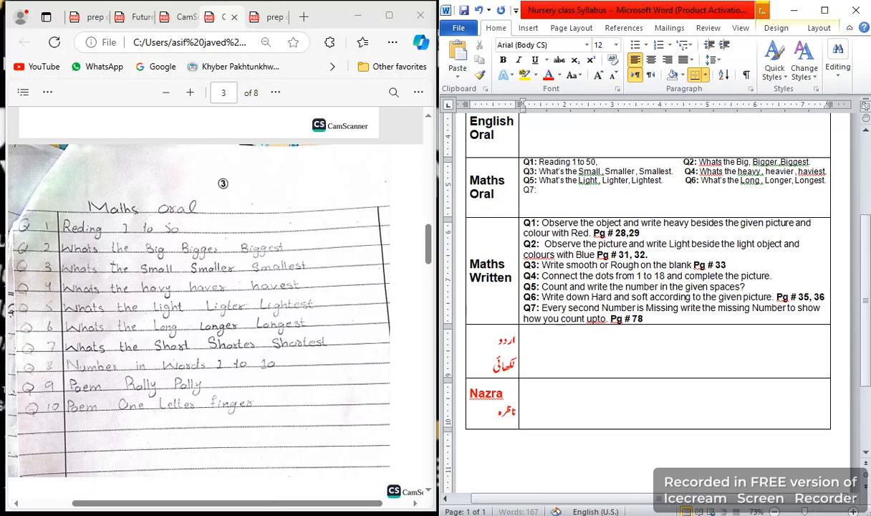
{"action": "key", "text": "shift+Home"}
{"action": "key", "text": "ctrl+b"}
Write the Q7 question in regular type as "What's the short , Shorter, Shortest.".
{"action": "key", "text": "Down"}
{"action": "left_click", "coordinate": [618, 182]}
{"action": "key", "text": "Down"}
{"action": "type", "text": "Whats the shor"}
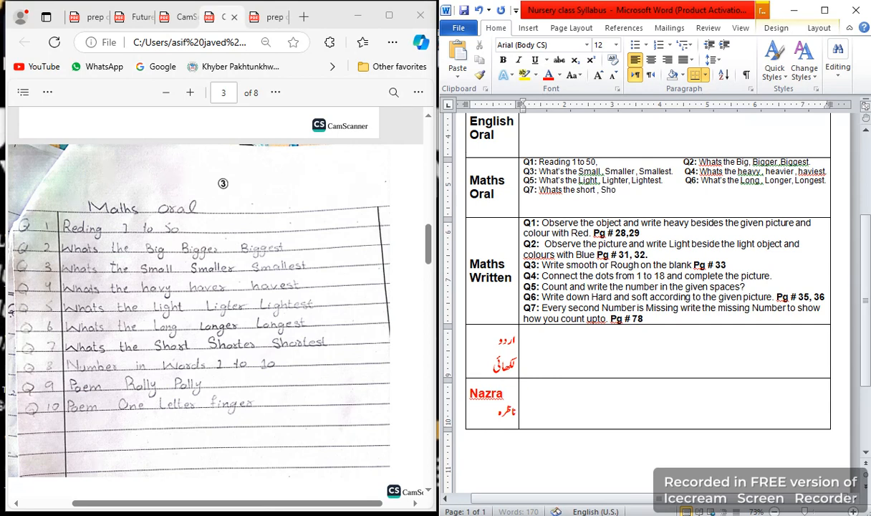
{"action": "type", "text": "t , Shorter"}
{"action": "type", "text": ", Shortest."}
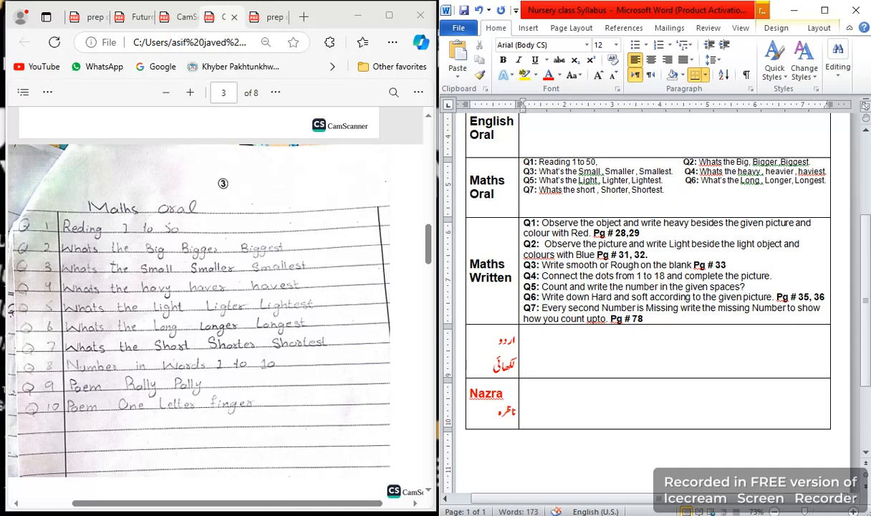
{"action": "left_click", "coordinate": [559, 190]}
{"action": "type", "text": "'"}
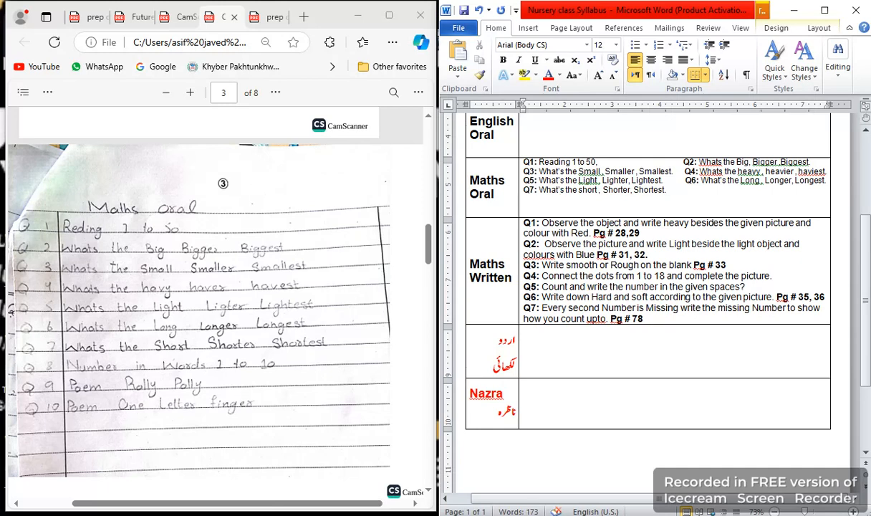
Add a bold "Q8:" label after the Q7 question, lined up beneath Q6.
{"action": "key", "text": "End"}
{"action": "type", "text": "Q"}
{"action": "type", "text": "8:"}
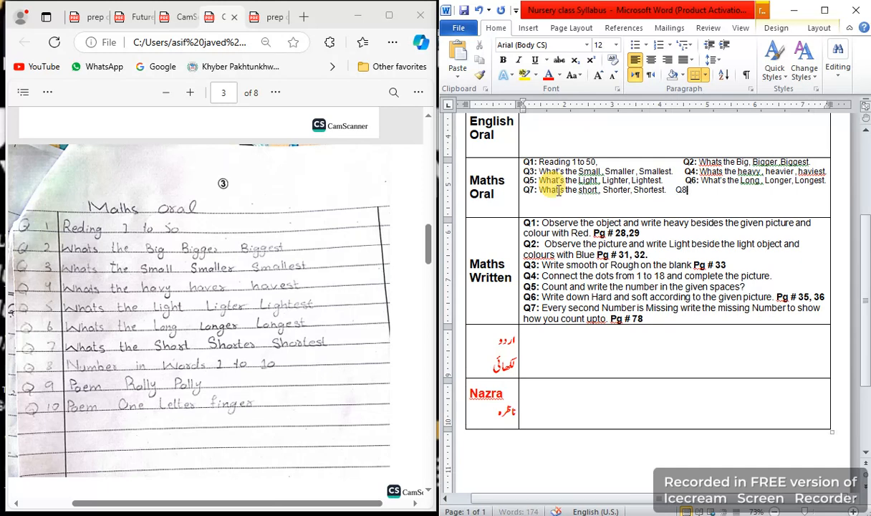
{"action": "key", "text": "shift+Left"}
{"action": "key", "text": "shift+Left"}
{"action": "key", "text": "shift+Left"}
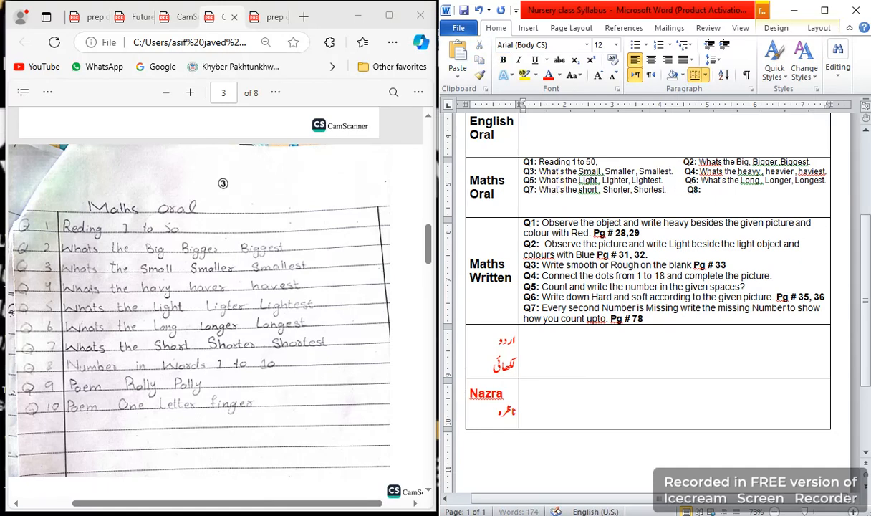
{"action": "key", "text": "BackSpace"}
Begin the Q8 question with the word "Number" and select that word for reformatting.
{"action": "key", "text": "End"}
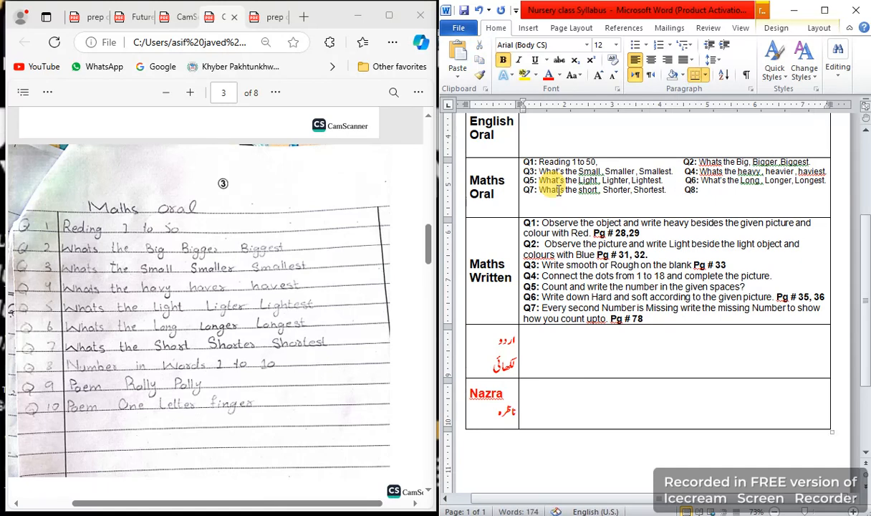
{"action": "type", "text": "Number"}
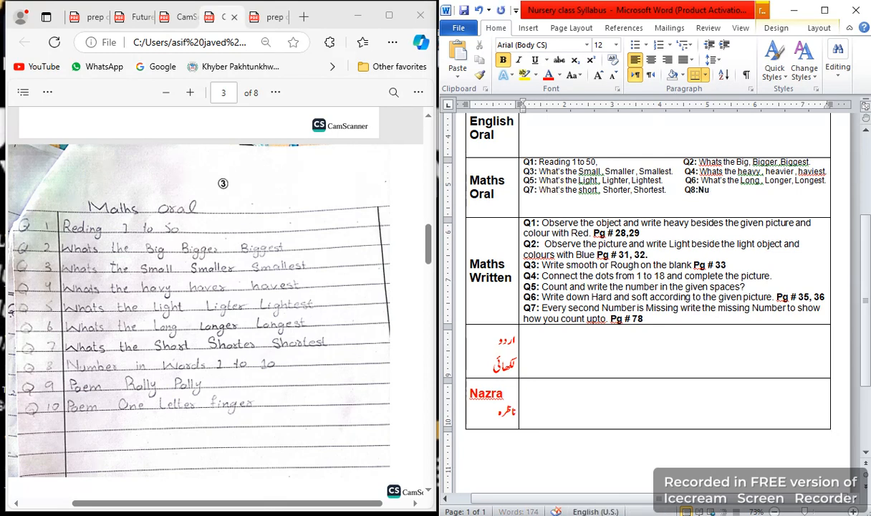
{"action": "key", "text": "shift+Left"}
{"action": "key", "text": "shift+Left"}
{"action": "key", "text": "shift+Left"}
{"action": "key", "text": "shift+Left"}
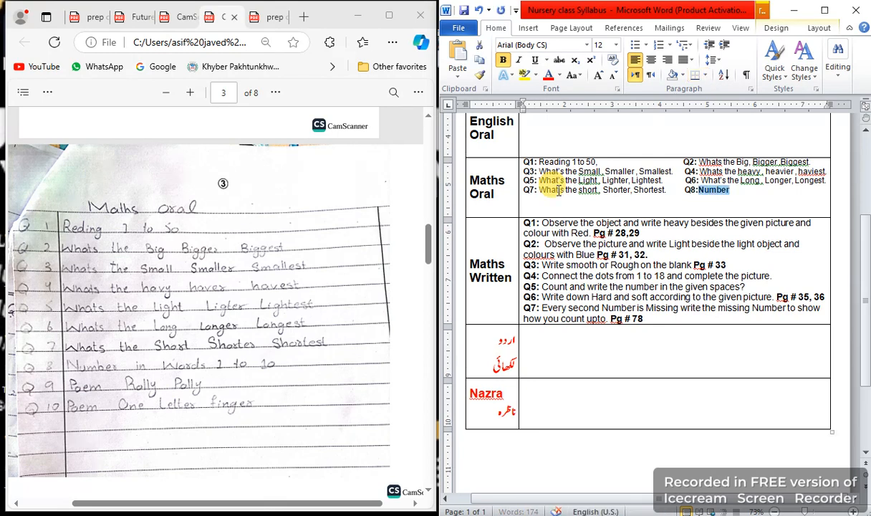
{"action": "key", "text": "ctrl+n"}
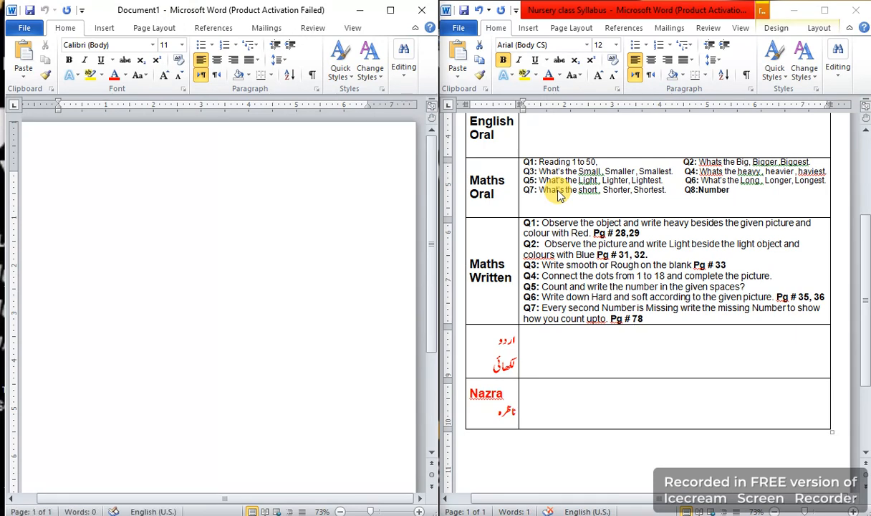